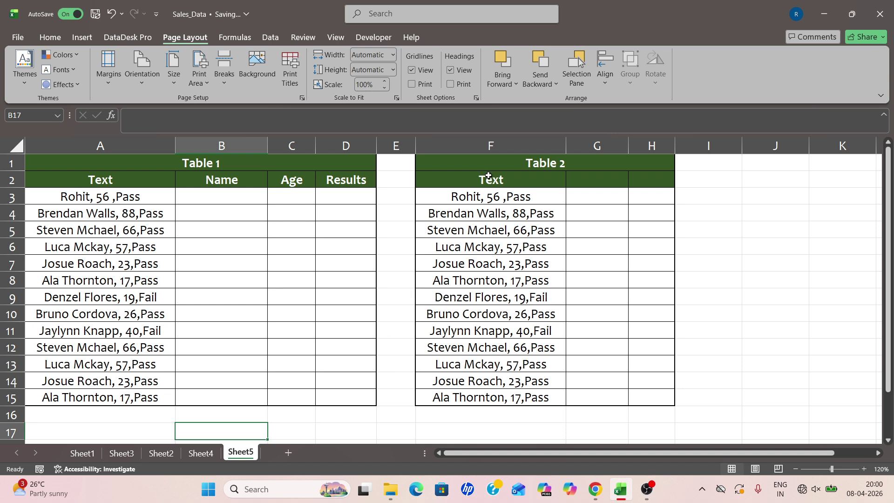
click(500, 247)
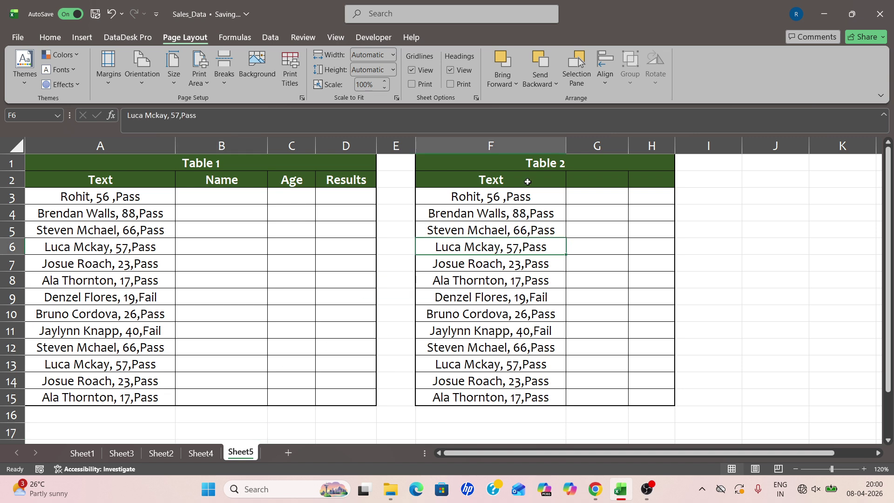
click(529, 165)
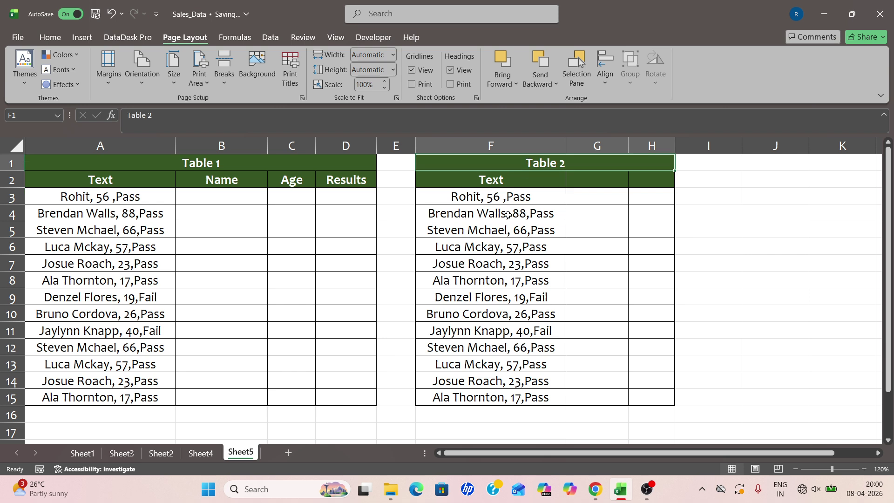
drag(496, 197, 489, 385)
click(473, 231)
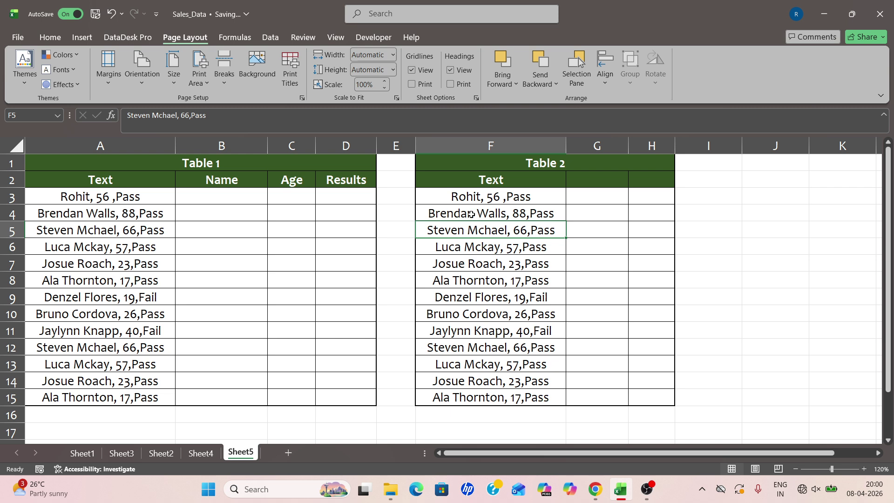
Split the Table 2 text entries in F3:F15 with Text to Columns, delimited by comma, replacing the existing data.
drag(473, 196, 492, 395)
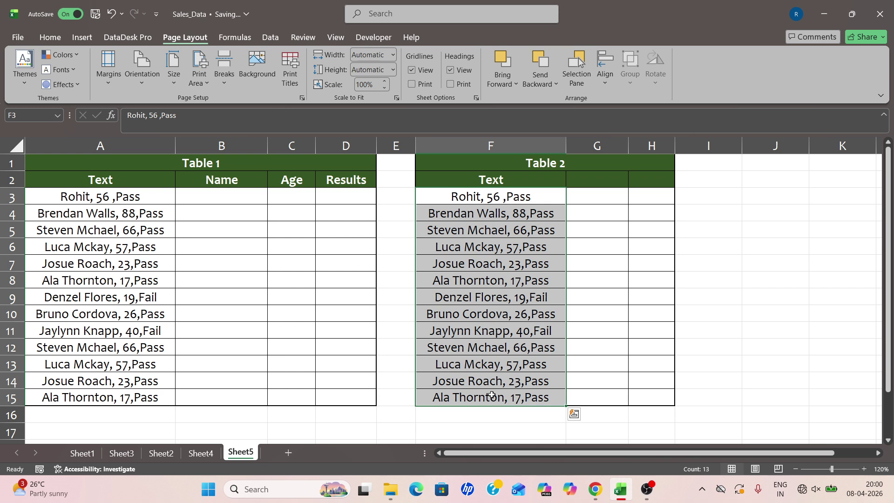
click(270, 38)
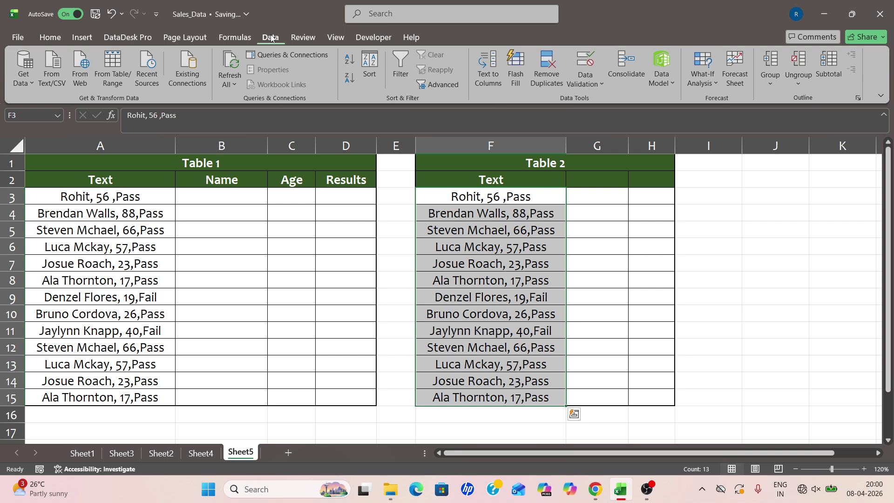
click(490, 82)
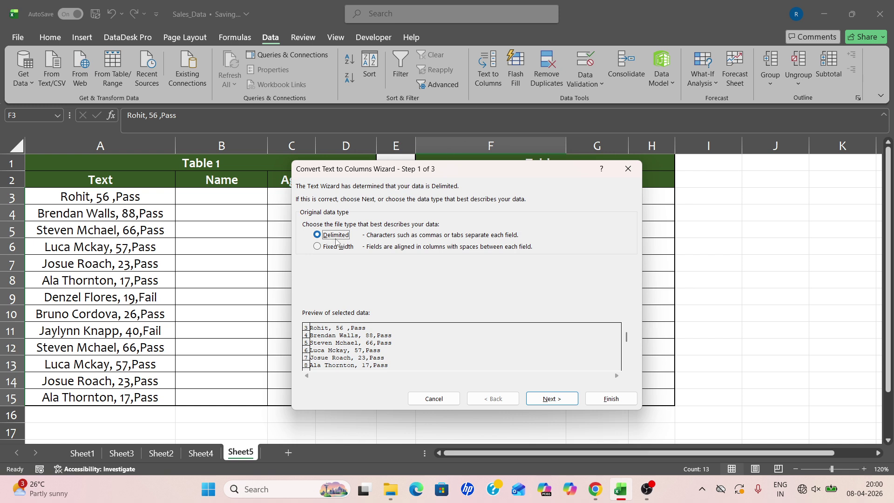
click(558, 399)
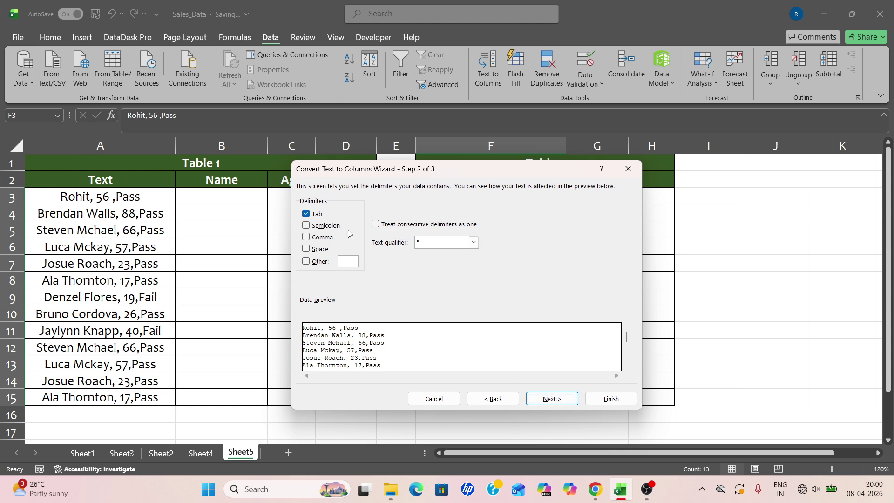
click(320, 238)
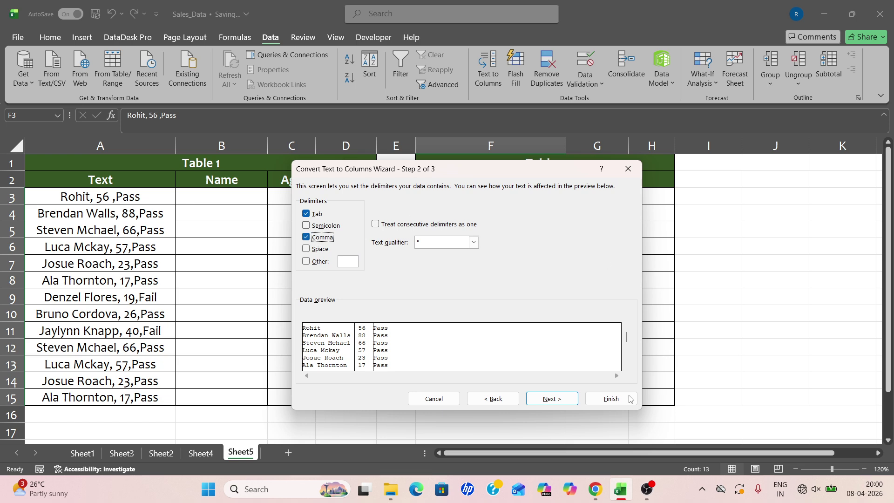
click(611, 400)
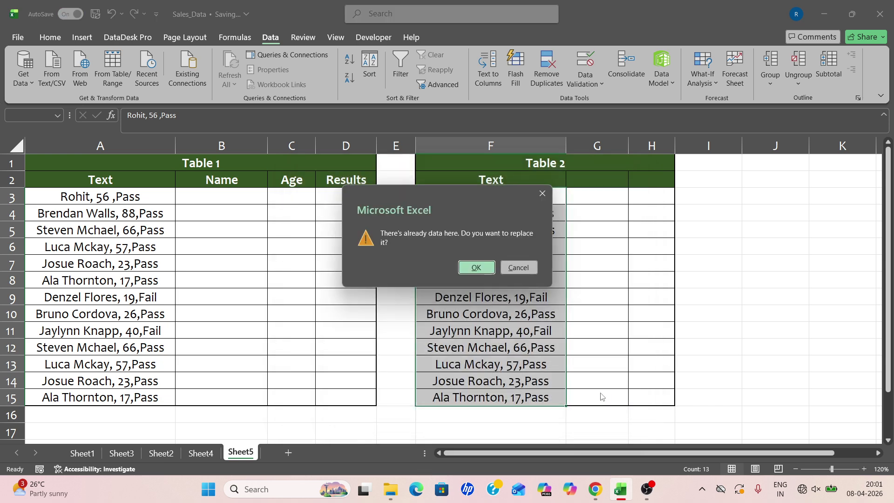
click(479, 264)
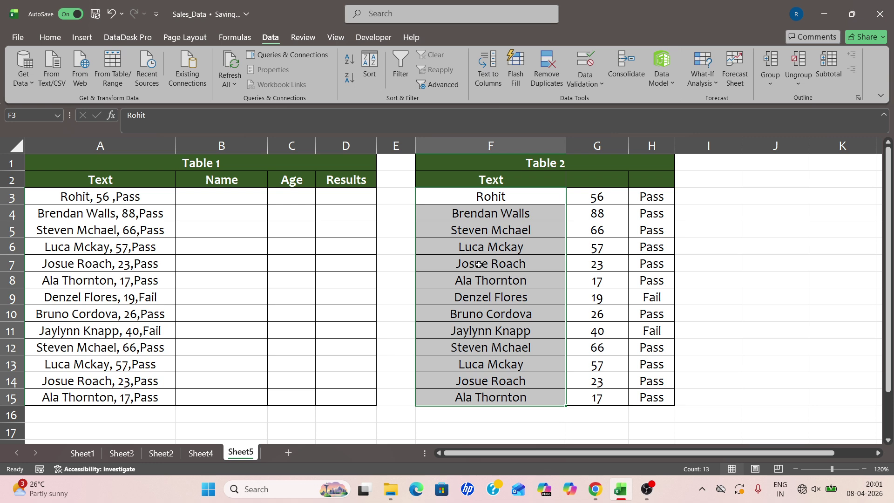
Examine the split columns of Table 2, and the Text entries and the Name, Age and Results headers of Table 1.
drag(511, 210, 502, 328)
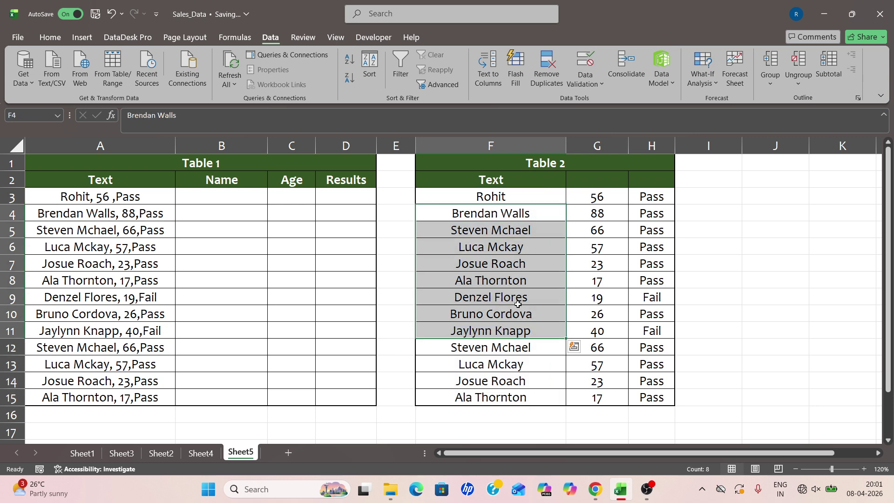
drag(599, 213, 579, 339)
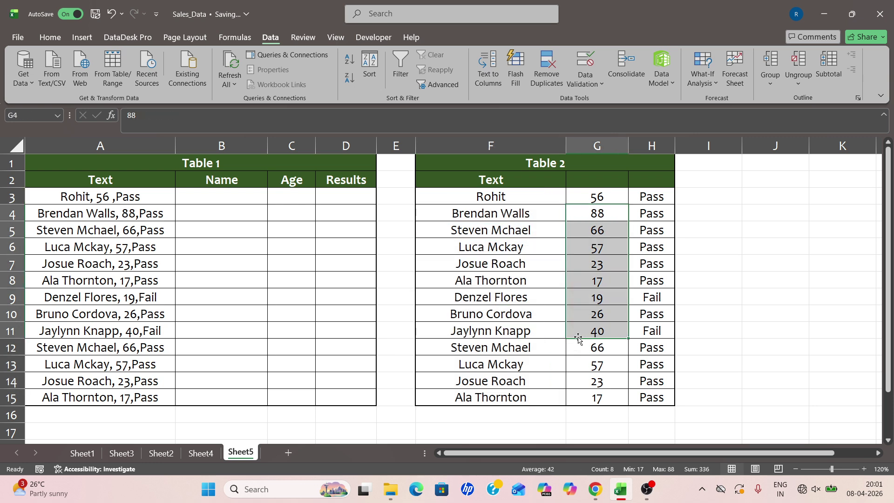
drag(651, 217, 647, 321)
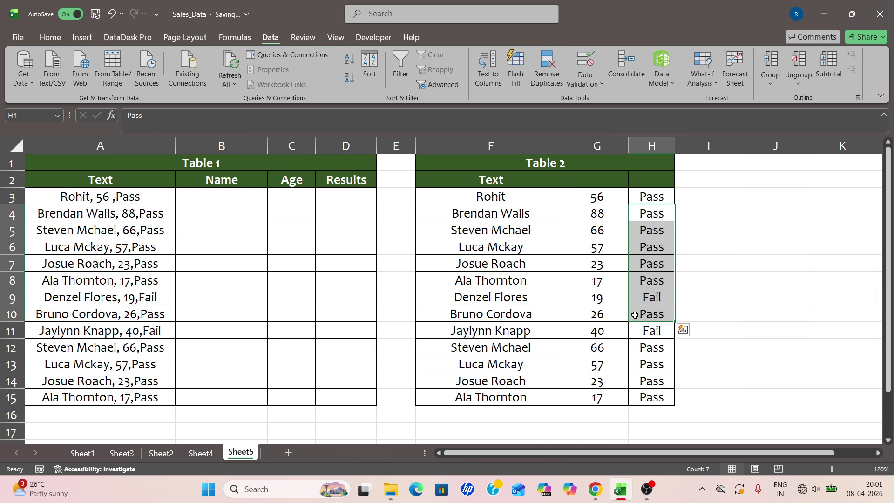
click(148, 161)
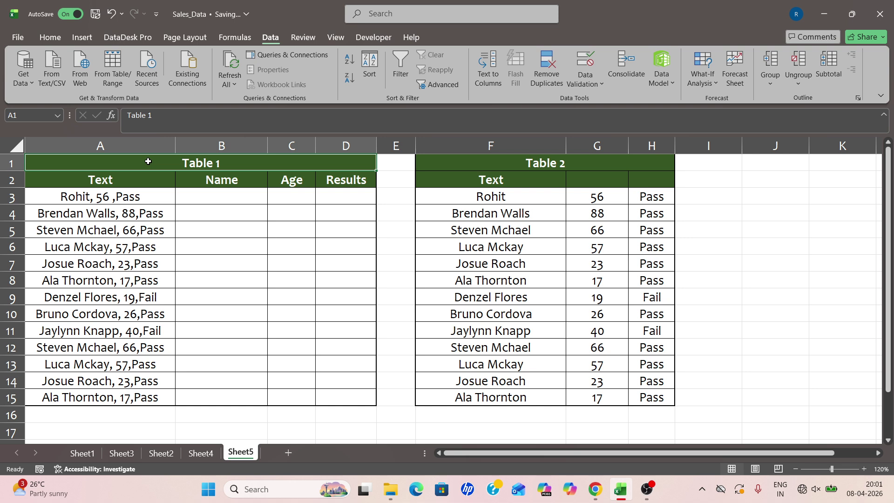
click(233, 185)
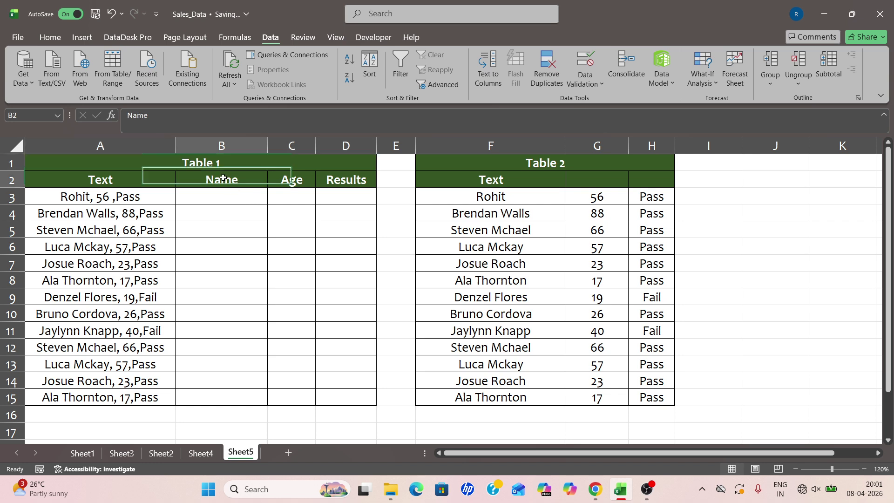
click(278, 181)
click(347, 180)
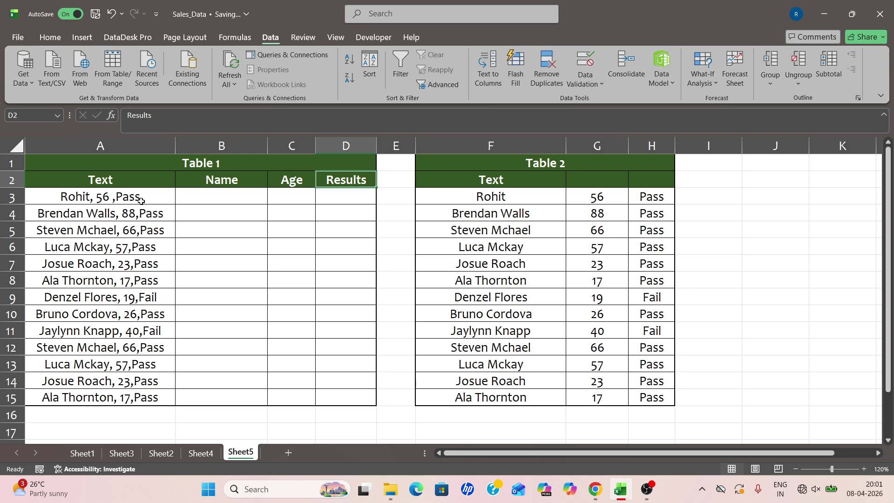
drag(141, 201, 138, 340)
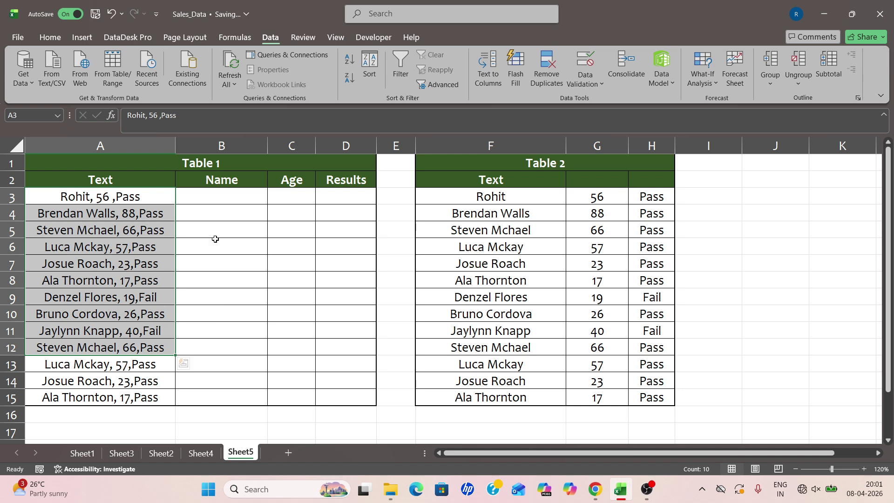
click(218, 181)
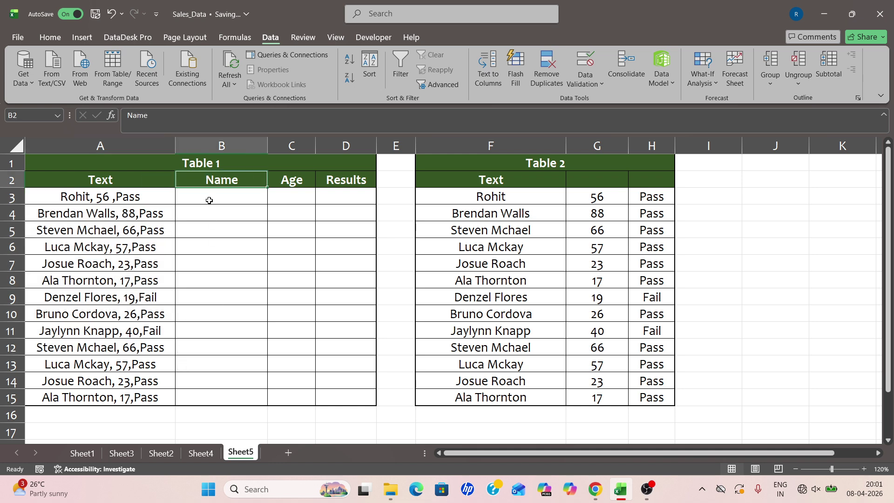
Enter the first person's name in B3 and Flash Fill the rest of Table 1's Name column.
click(209, 200)
text(Rohit)
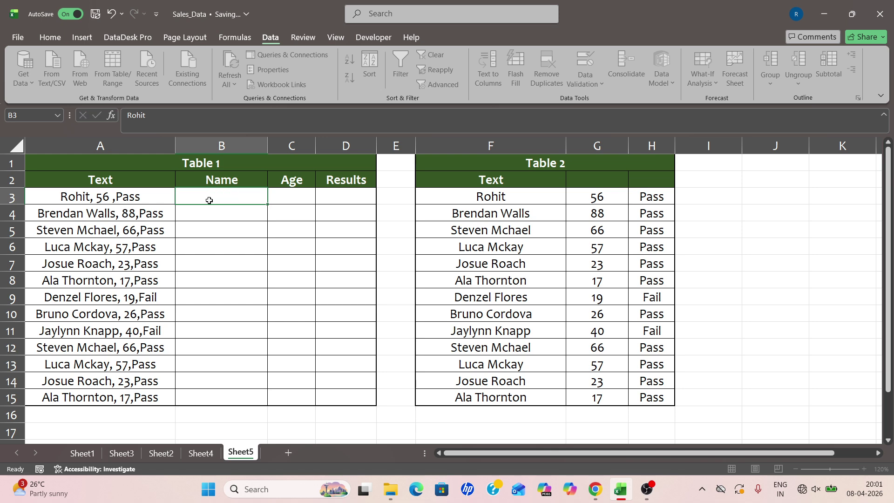
key(Return)
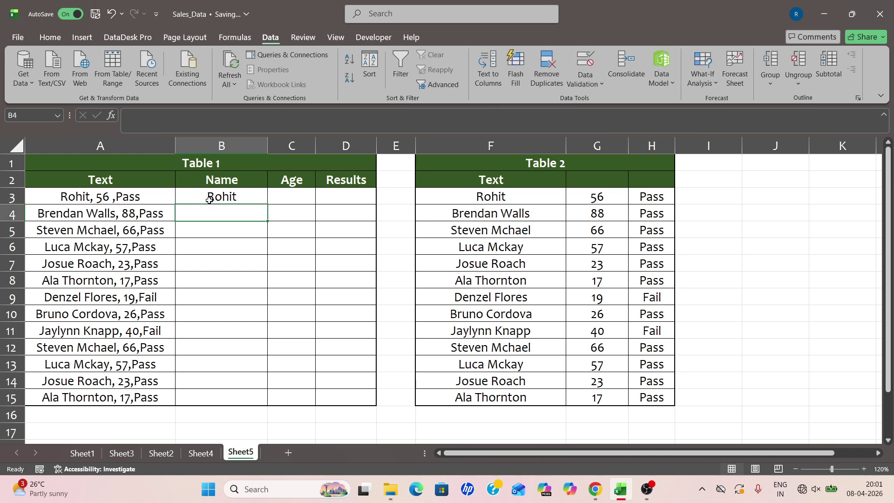
click(210, 196)
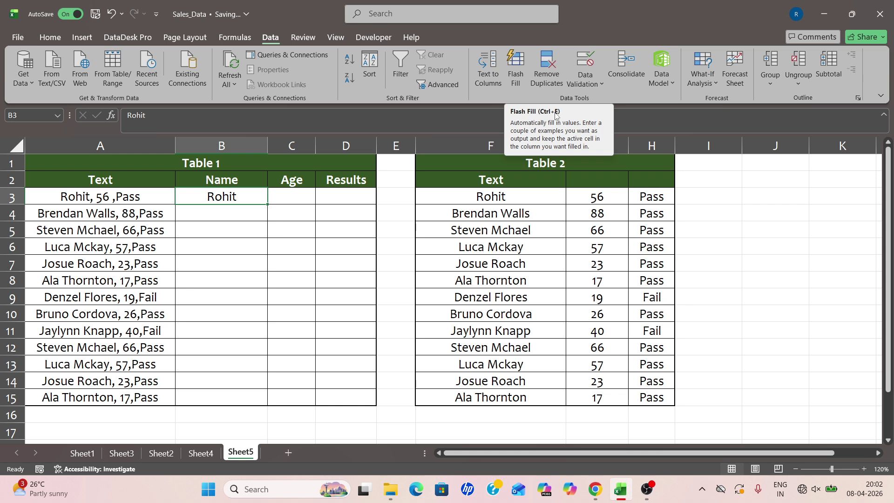
click(516, 68)
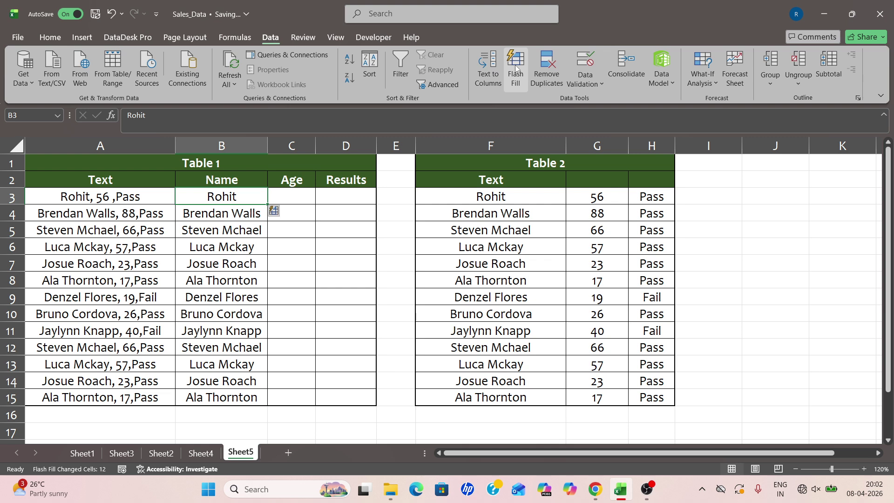
Enter 56 in C3 and Flash Fill the rest of Table 1's Age column.
click(284, 201)
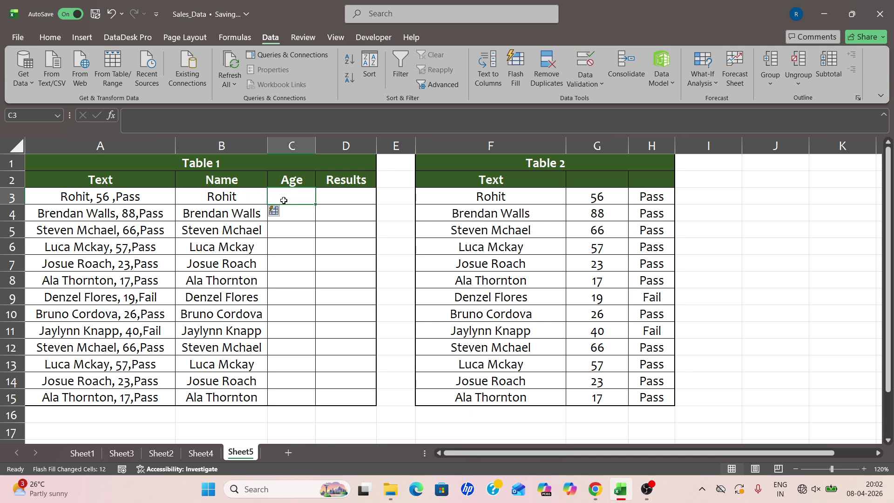
text(56)
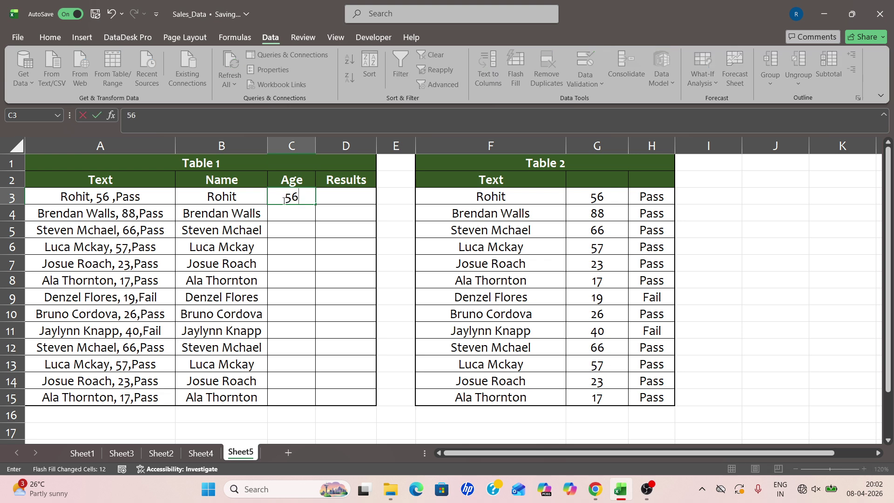
key(Return)
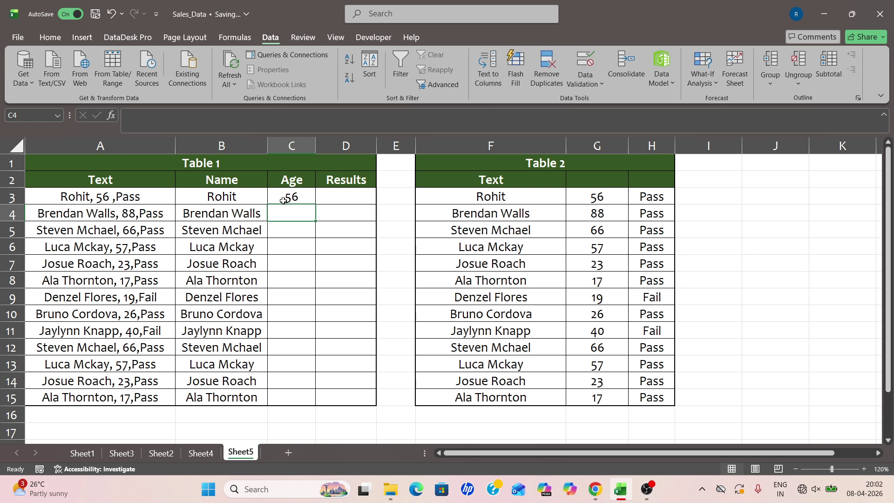
click(289, 198)
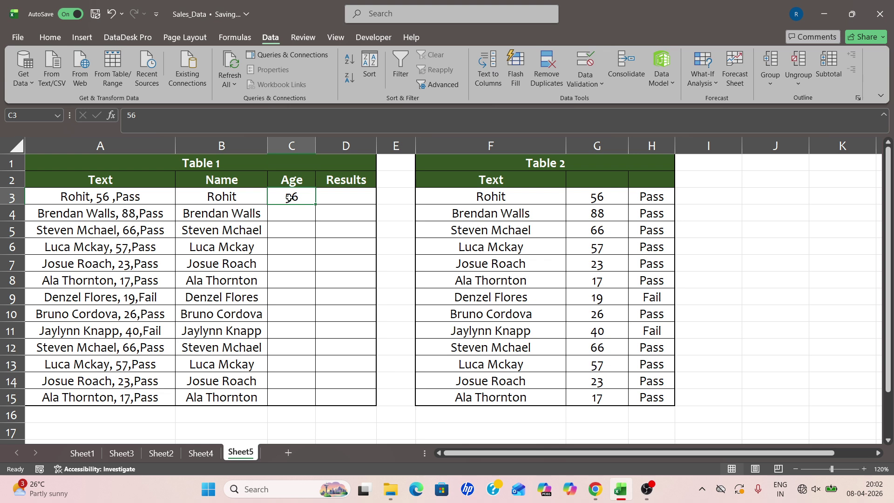
key(ctrl+e)
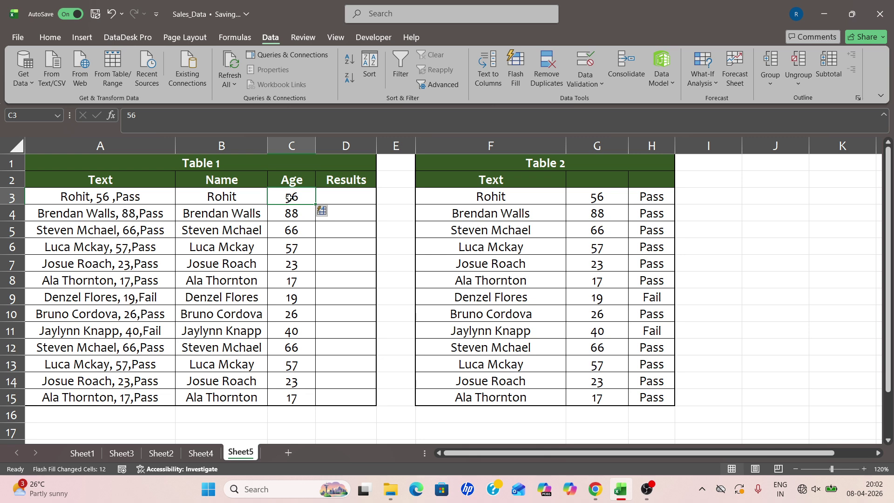
Enter pass in D3 and Flash Fill the rest of Table 1's Results column.
click(343, 197)
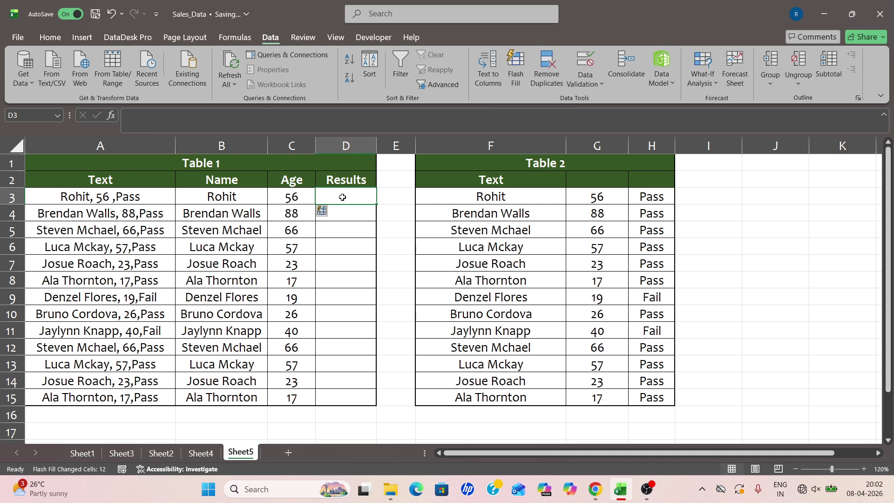
text(pass)
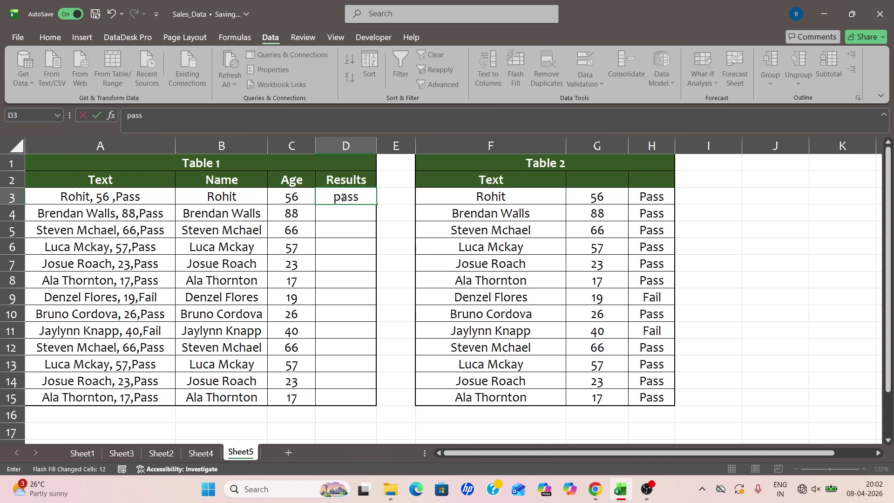
key(Return)
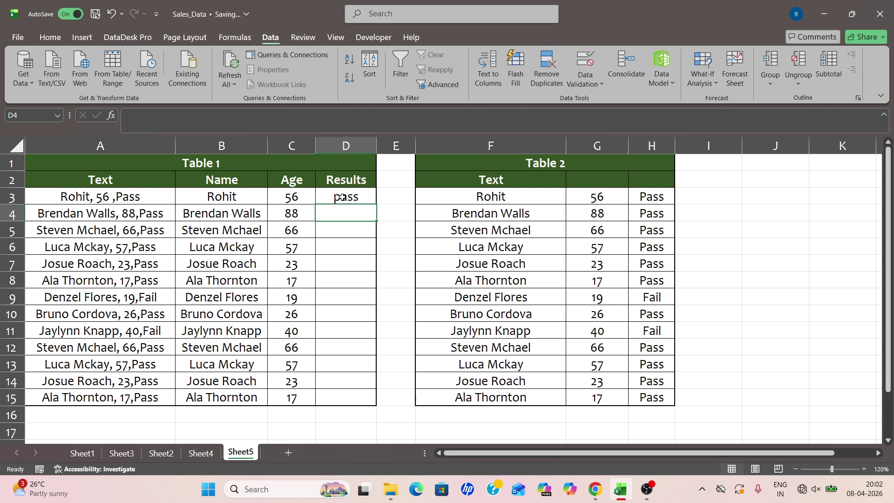
click(342, 198)
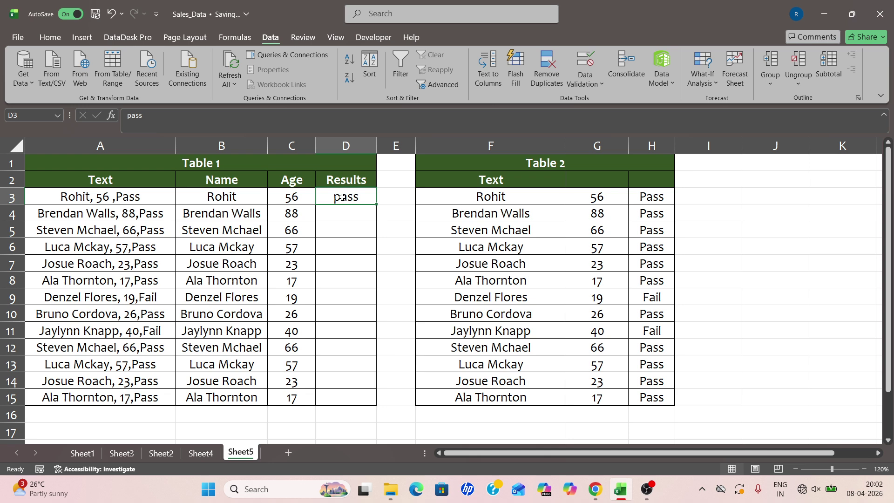
key(ctrl+e)
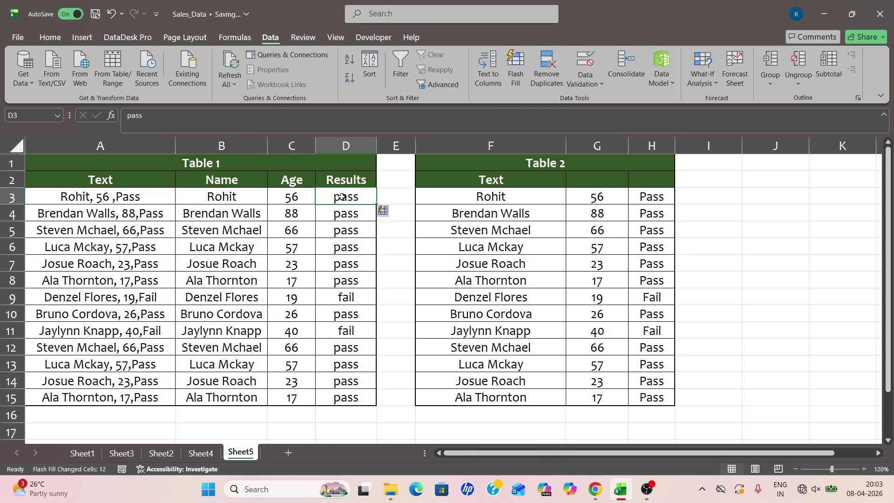
Switch the flash-filled Results column to uppercase by entering PASS in D3, and return it to lowercase with pass.
text(PASS)
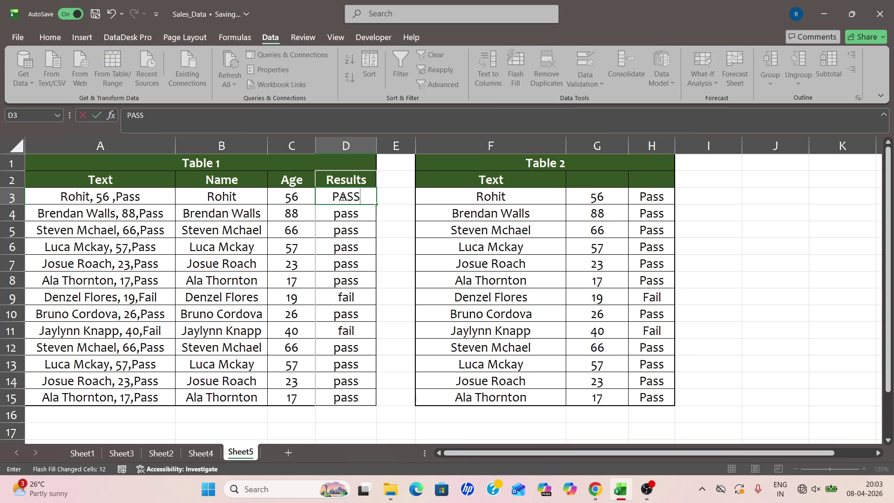
key(Return)
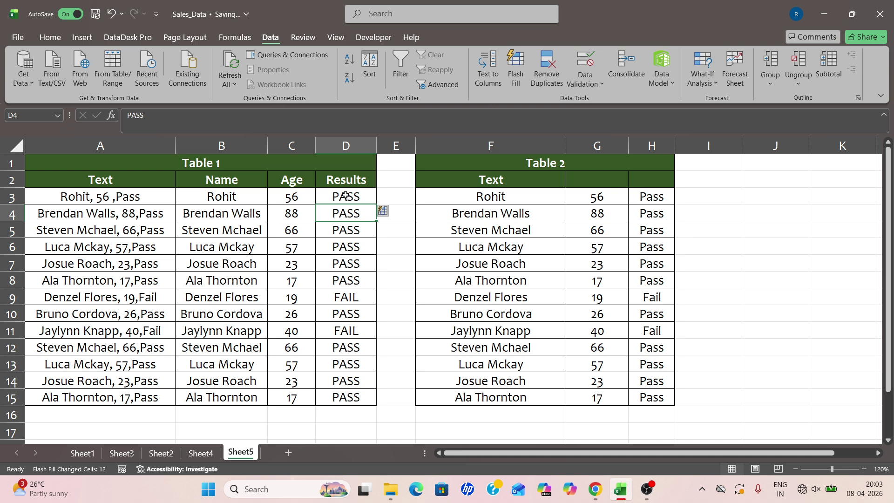
click(345, 195)
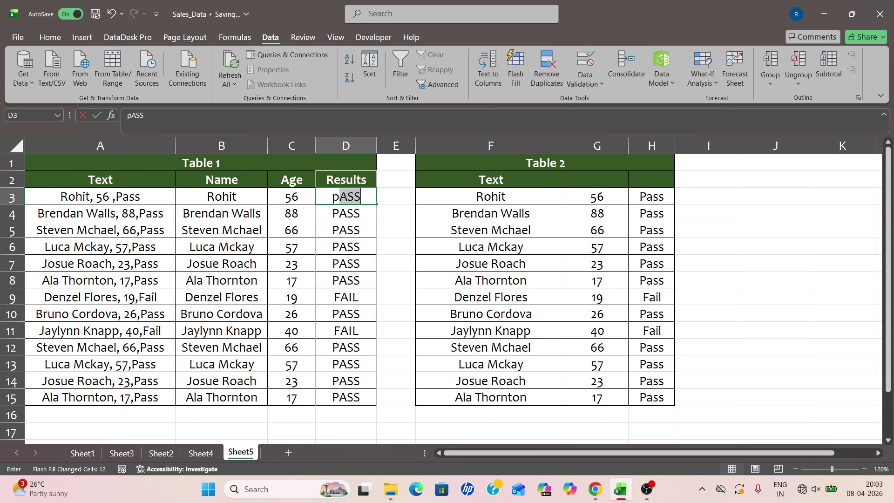
text(pass)
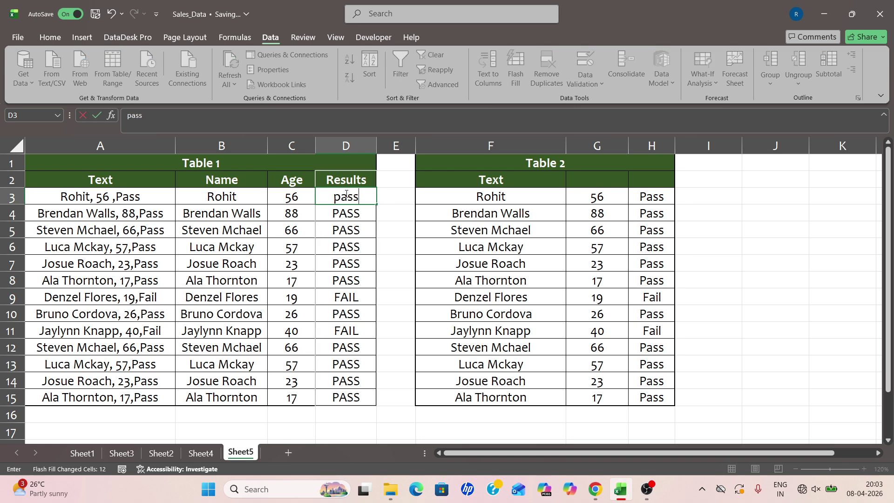
key(Return)
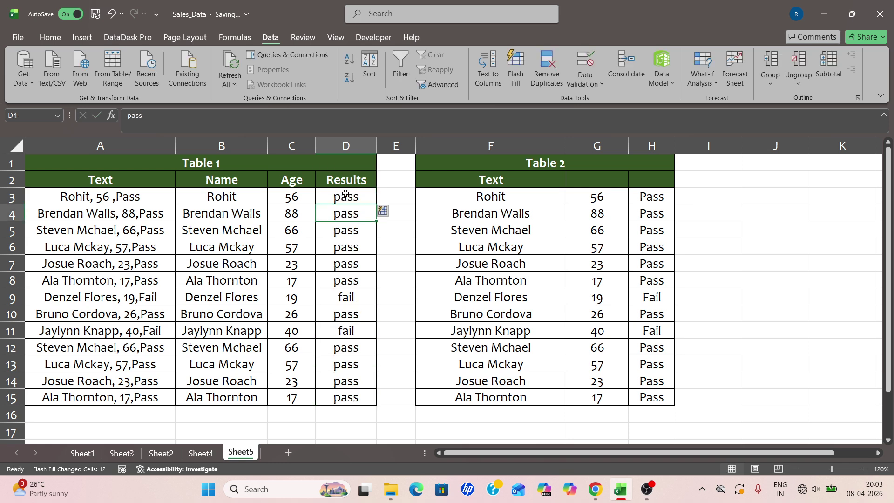